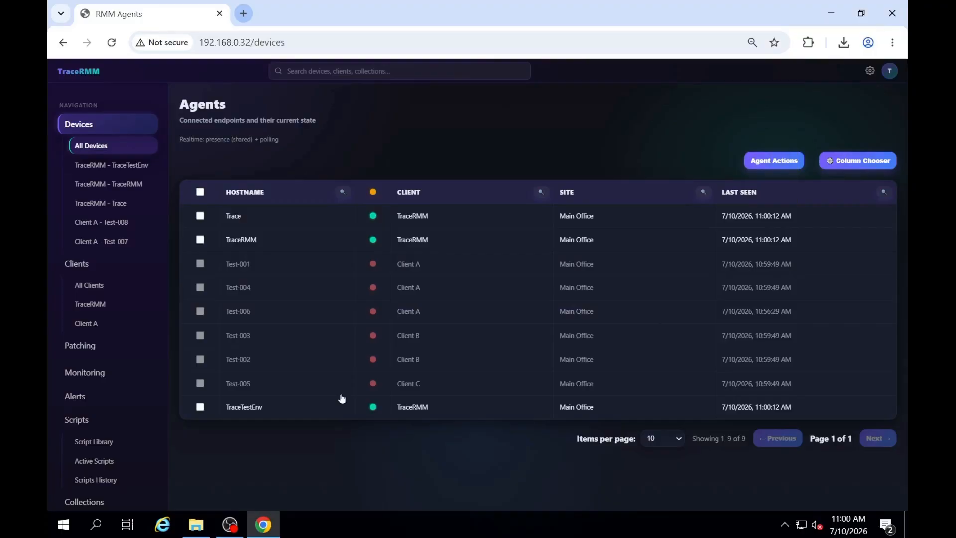
Step: In the Script Library, name a script "Create Txt File" with the description "This will write a file to C:\Test.txt"
{"action": "left_click", "coordinate": [112, 446]}
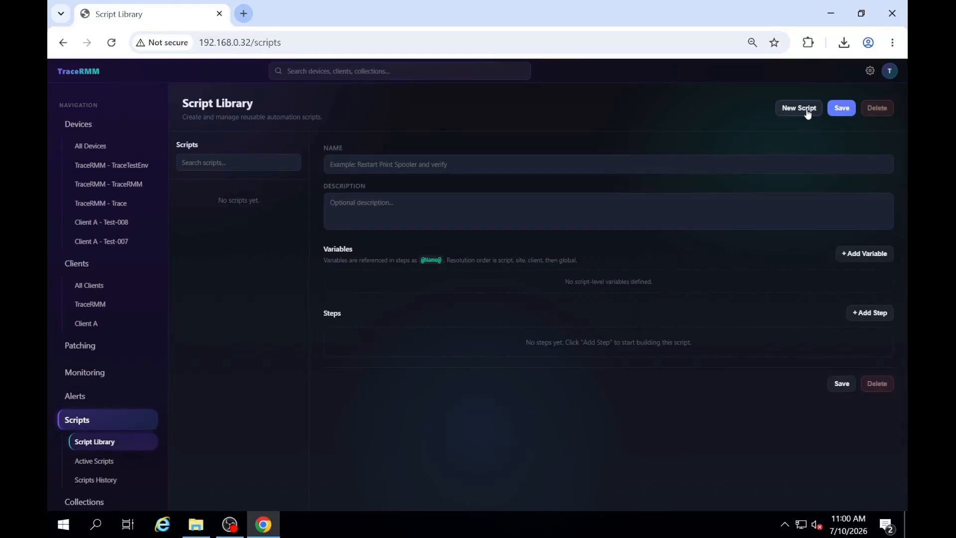
{"action": "left_click", "coordinate": [530, 165]}
{"action": "type", "text": "Create Txt File"}
{"action": "left_click", "coordinate": [518, 205]}
{"action": "type", "text": "This will write a file to C:\\Test.txt"}
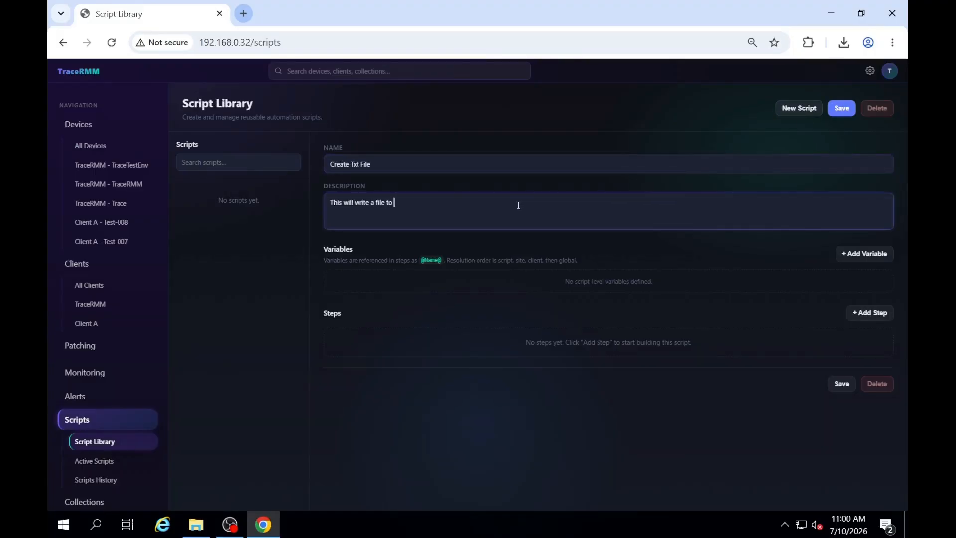
Step: Add a Filesystem > Create File step for Any OS to the script
{"action": "left_click", "coordinate": [871, 313]}
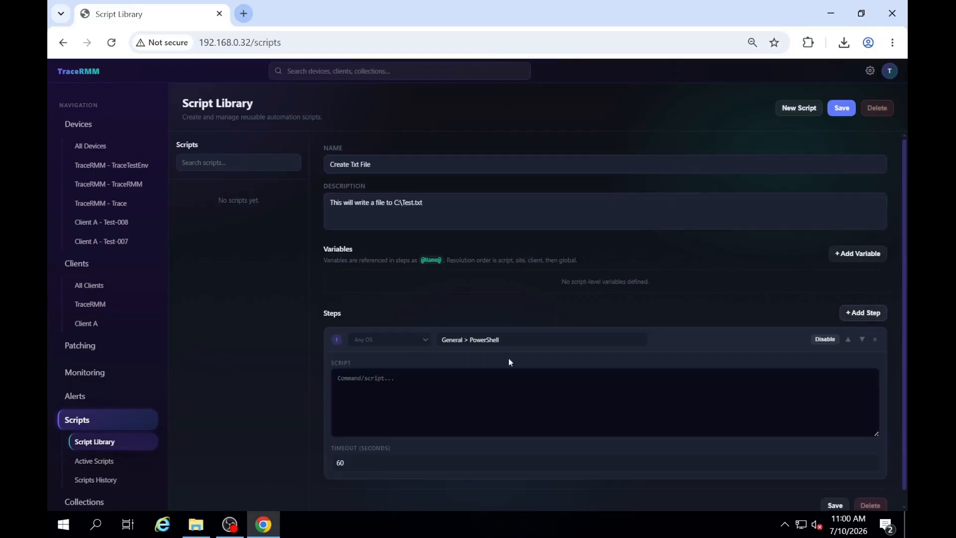
{"action": "left_click", "coordinate": [418, 344]}
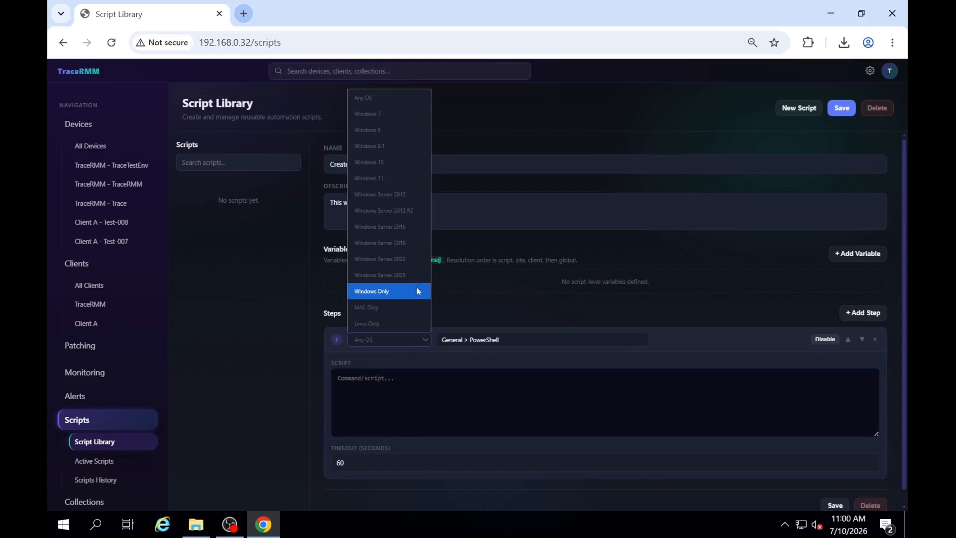
{"action": "left_click", "coordinate": [387, 98]}
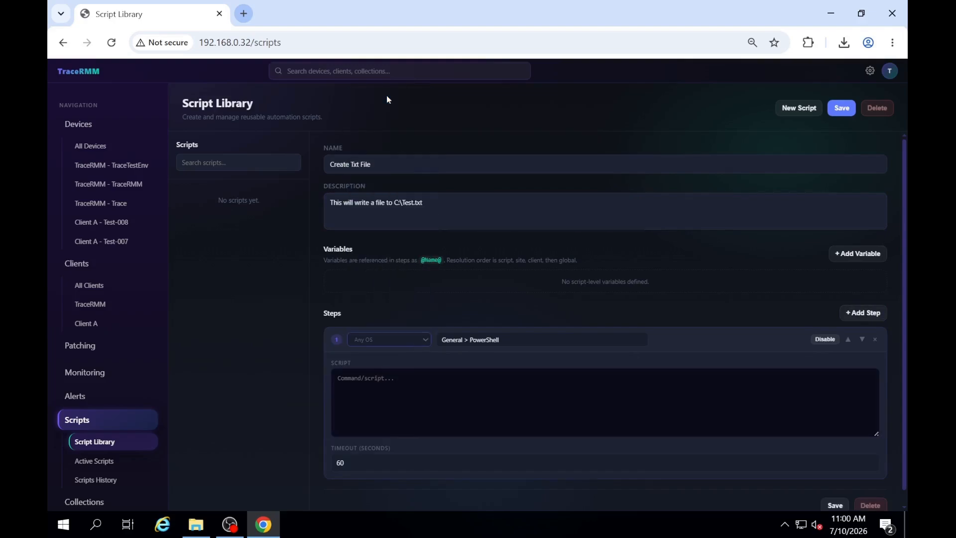
{"action": "left_click", "coordinate": [488, 342]}
{"action": "left_click", "coordinate": [482, 193]}
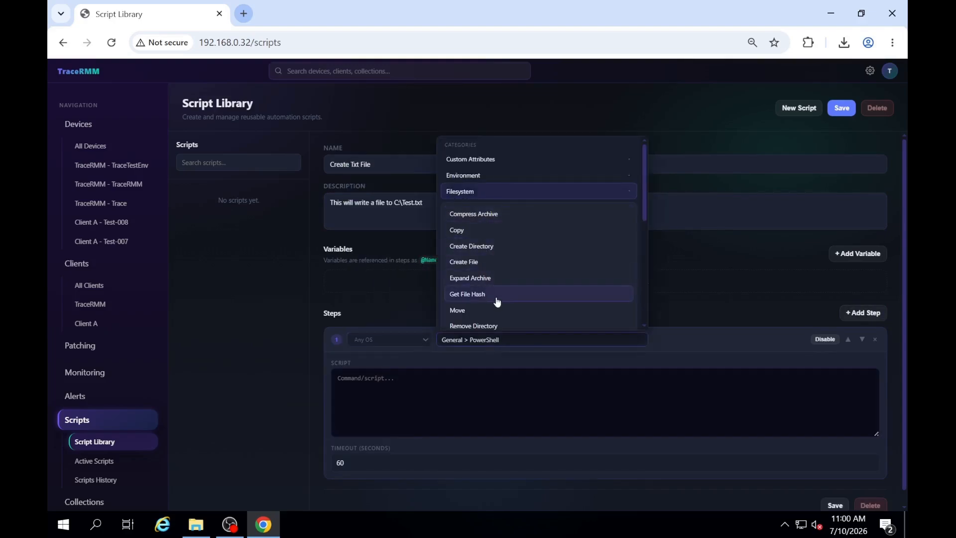
{"action": "left_click", "coordinate": [487, 263]}
Step: Set the step's file path to C:\Test.txt and its content to "This is a test file", and save the script
{"action": "left_click", "coordinate": [393, 379]}
{"action": "type", "text": "C:\\Test.txt"}
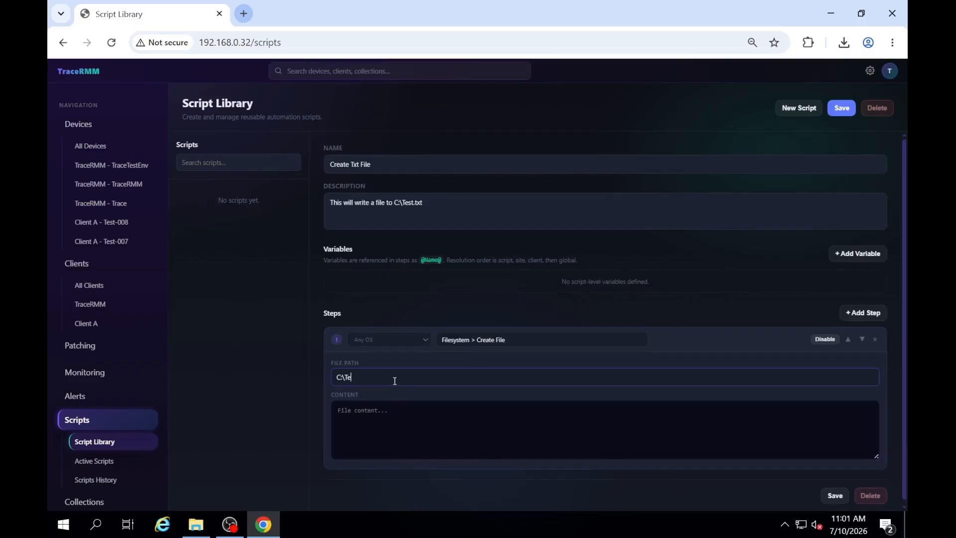
{"action": "left_click", "coordinate": [394, 413]}
{"action": "type", "text": "This is a test file"}
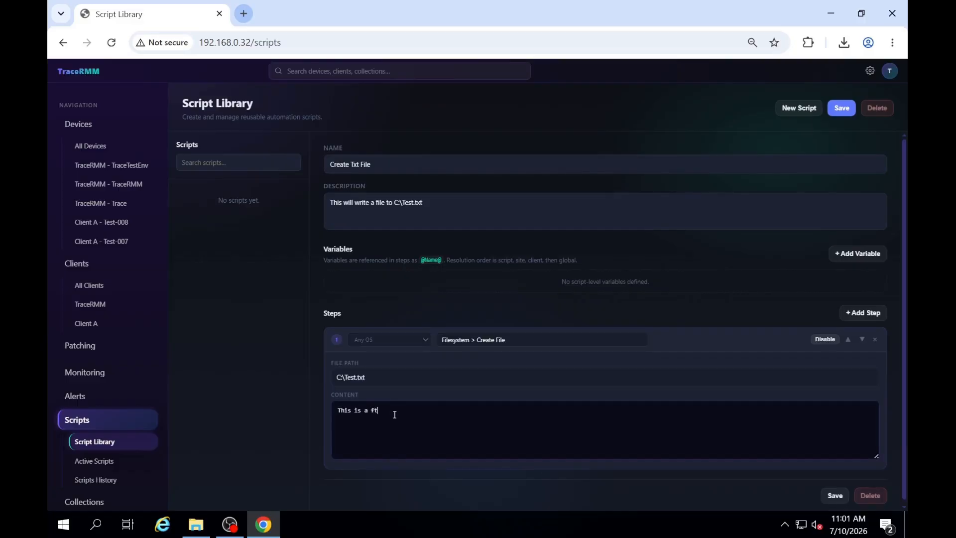
{"action": "left_click", "coordinate": [828, 496]}
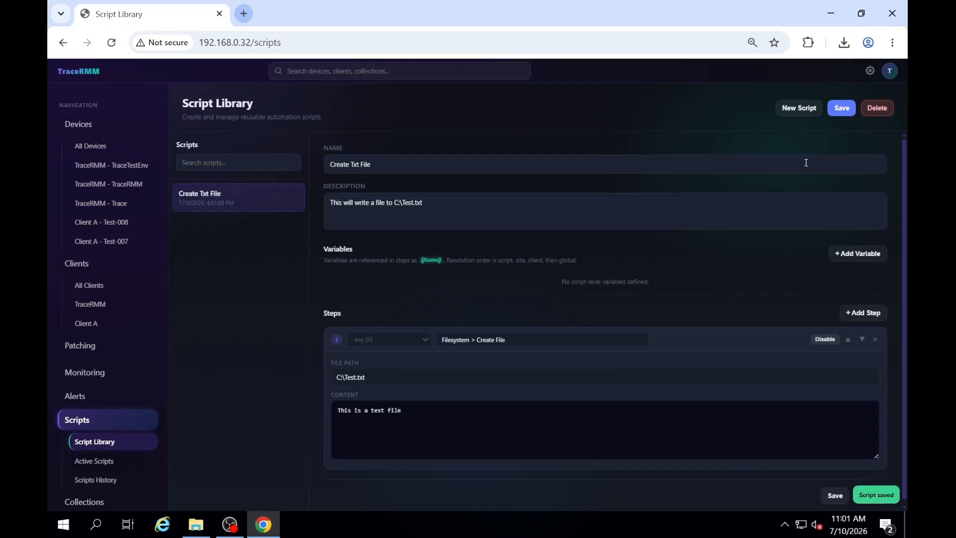
Step: Start a new script named "Create Txt File Varaible"
{"action": "left_click", "coordinate": [809, 115]}
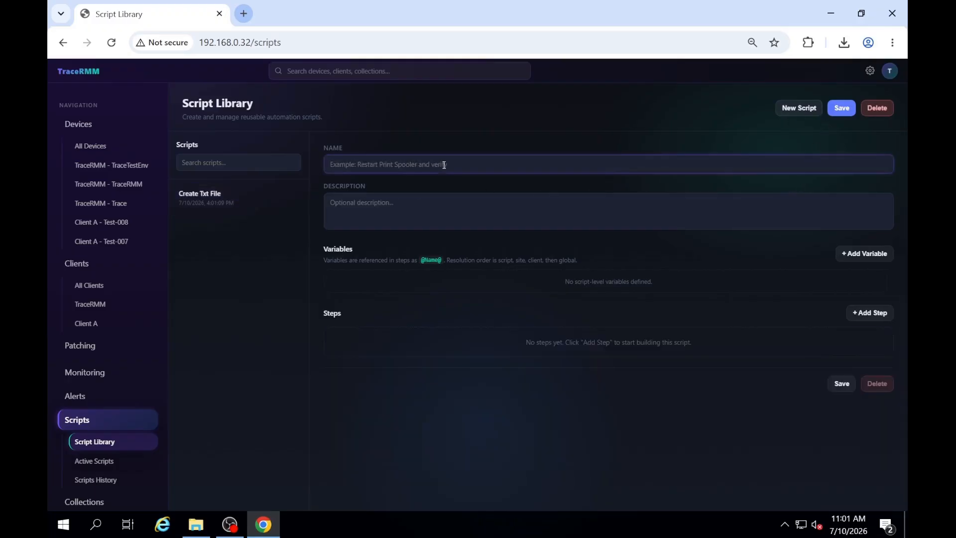
{"action": "type", "text": "Create Txt File Varaible"}
{"action": "left_click", "coordinate": [853, 253]}
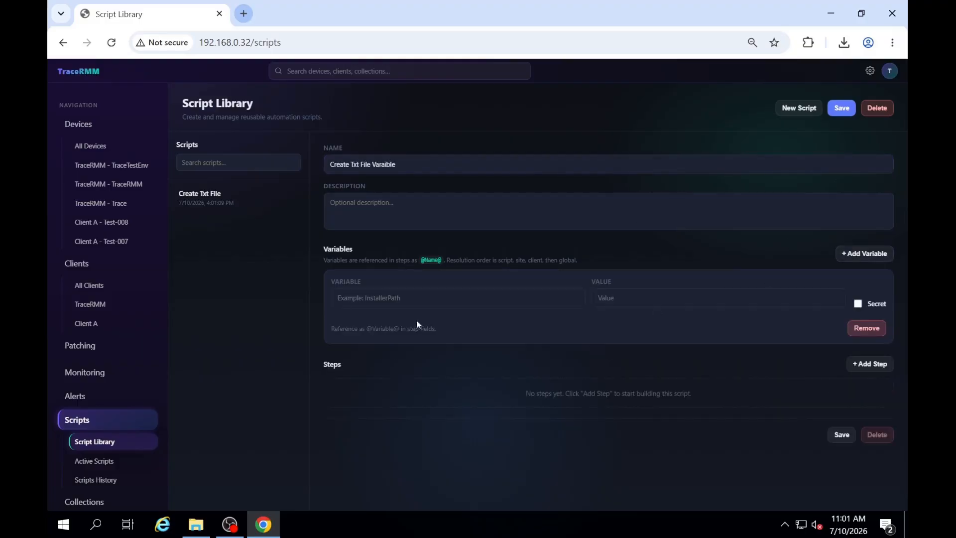
{"action": "left_click", "coordinate": [396, 294]}
{"action": "type", "text": "@Sec"}
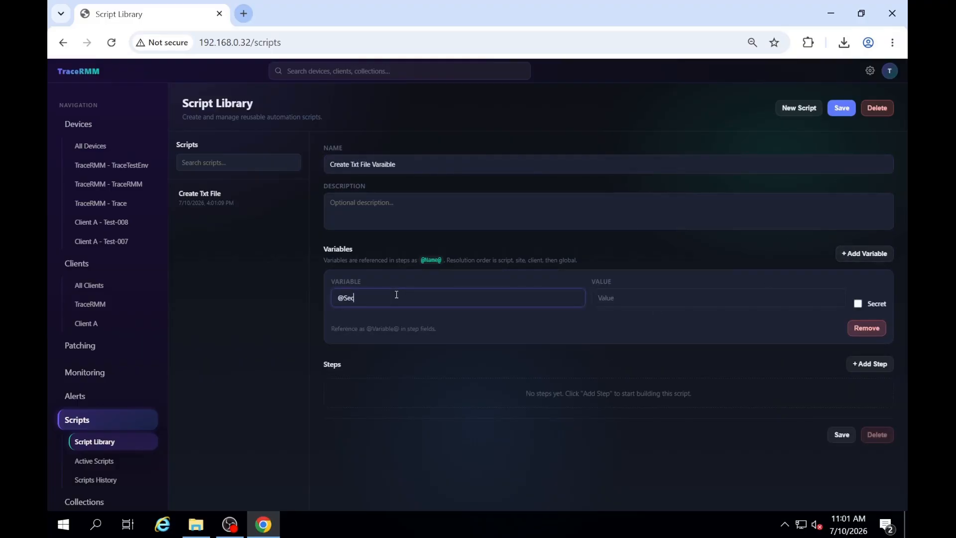
{"action": "type", "text": "ret@"}
{"action": "left_click", "coordinate": [627, 300]}
{"action": "type", "text": "This is a"}
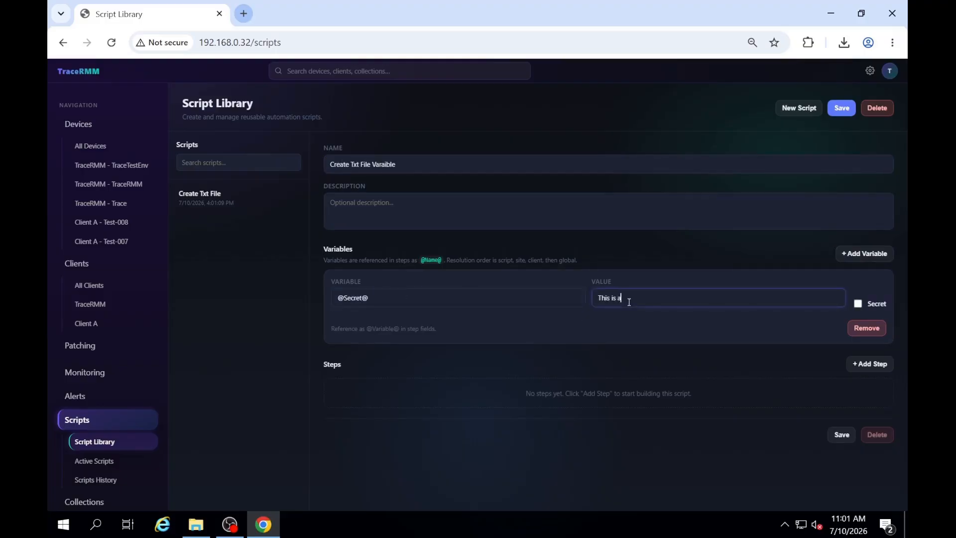
{"action": "type", "text": " secret Value"}
Step: Add a Filesystem > Create Directory step with the directory path C:\Secret
{"action": "left_click", "coordinate": [865, 365]}
{"action": "scroll", "coordinate": [481, 345], "scroll_direction": "down", "scroll_amount": 1}
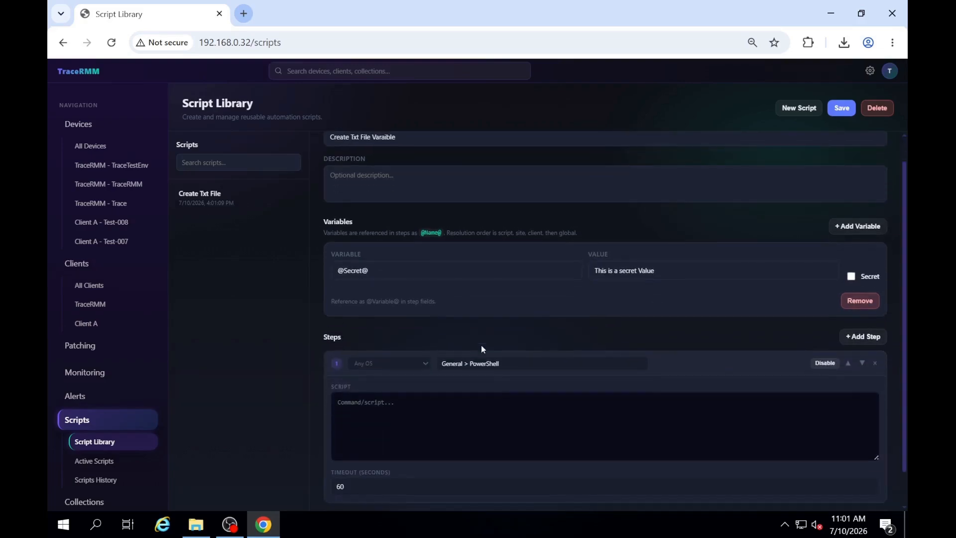
{"action": "left_click", "coordinate": [486, 365]}
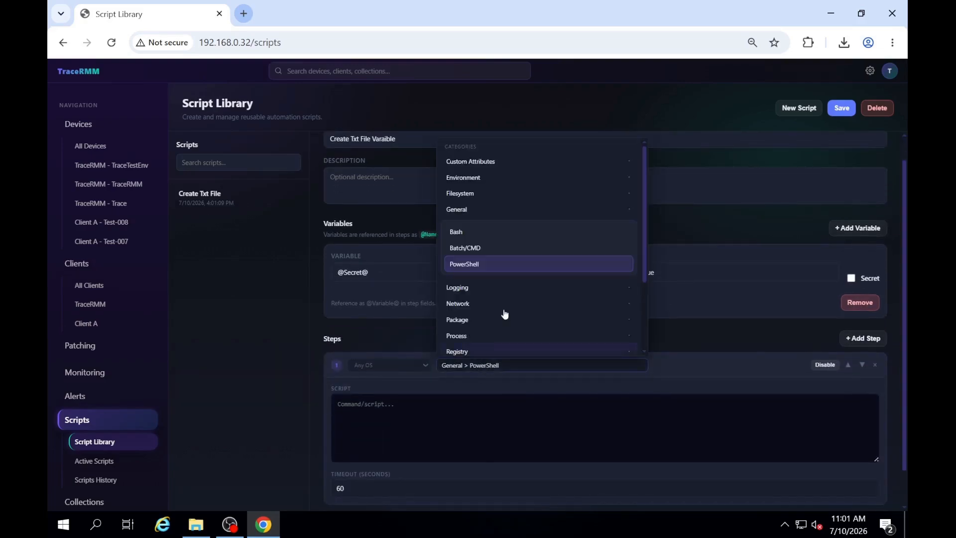
{"action": "left_click", "coordinate": [484, 194]}
{"action": "left_click", "coordinate": [493, 247]}
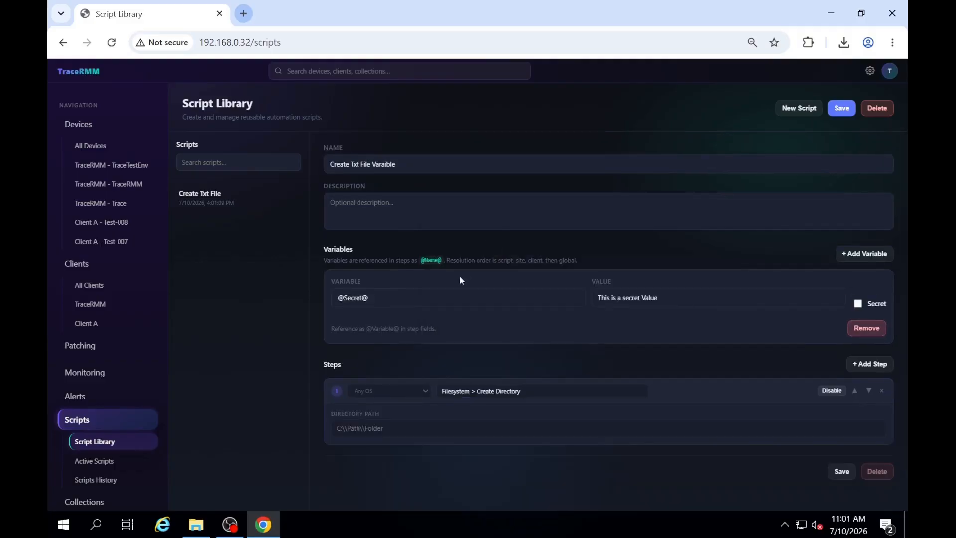
{"action": "left_click", "coordinate": [408, 429]}
{"action": "type", "text": "C:"}
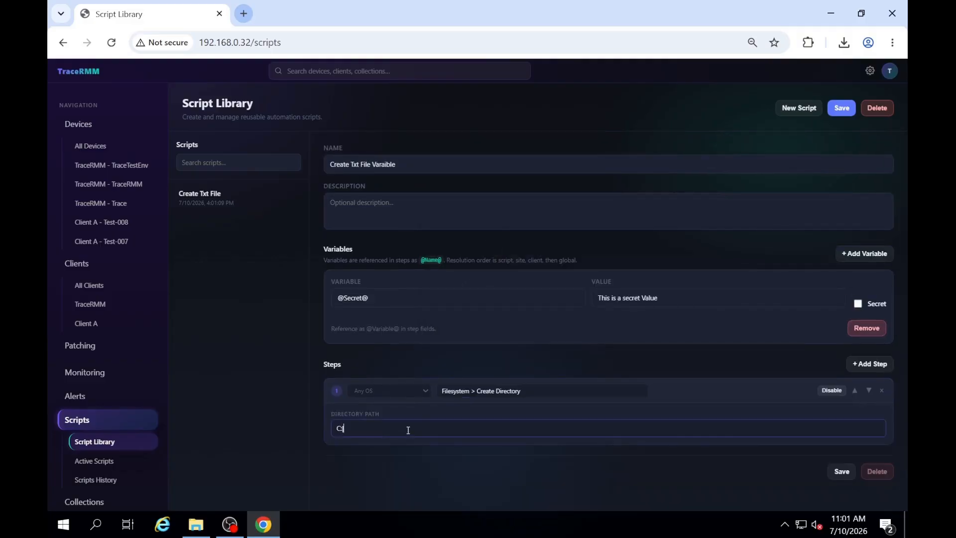
{"action": "type", "text": "\\Secret"}
{"action": "left_click", "coordinate": [847, 477]}
Step: Add a second script step of the type Filesystem > Create File
{"action": "left_click", "coordinate": [866, 364]}
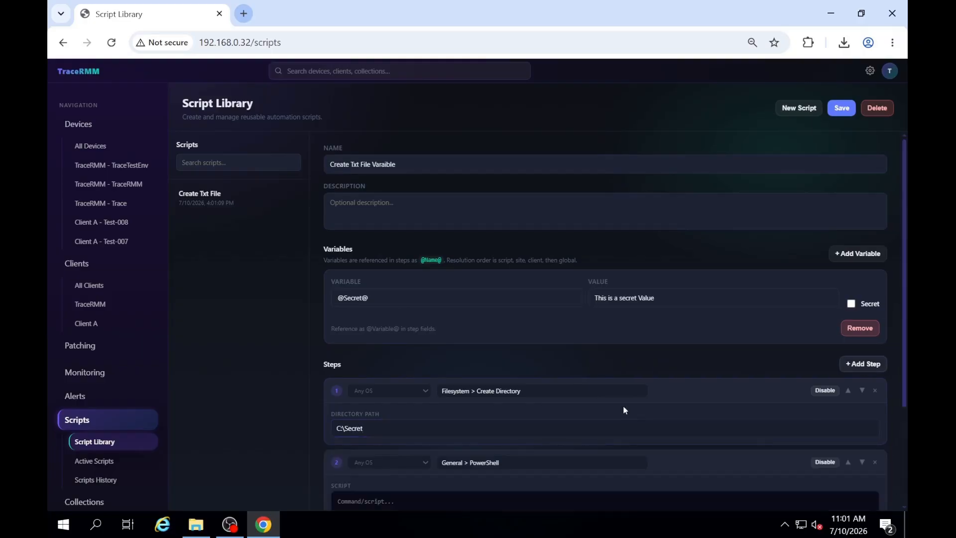
{"action": "scroll", "coordinate": [620, 405], "scroll_direction": "down", "scroll_amount": 3}
{"action": "left_click", "coordinate": [487, 325]}
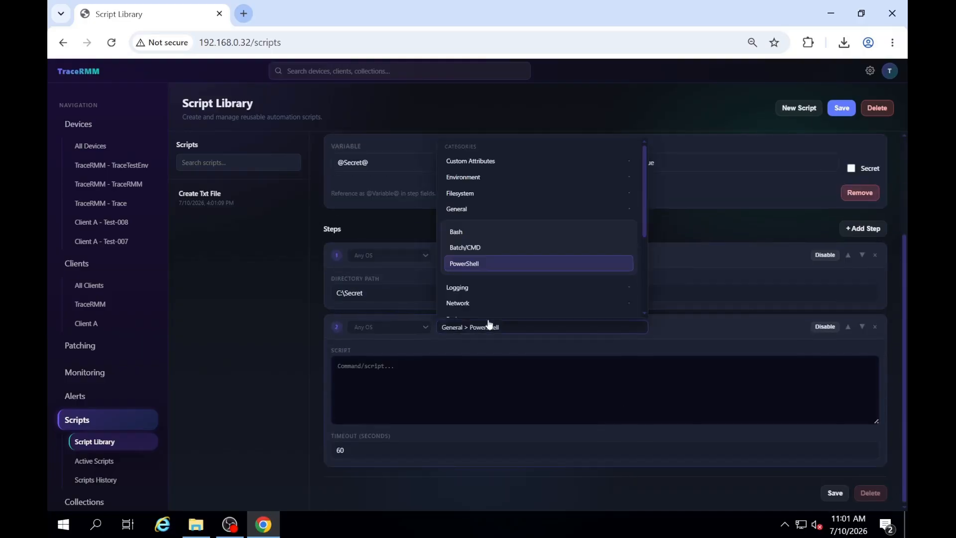
{"action": "left_click", "coordinate": [513, 193]}
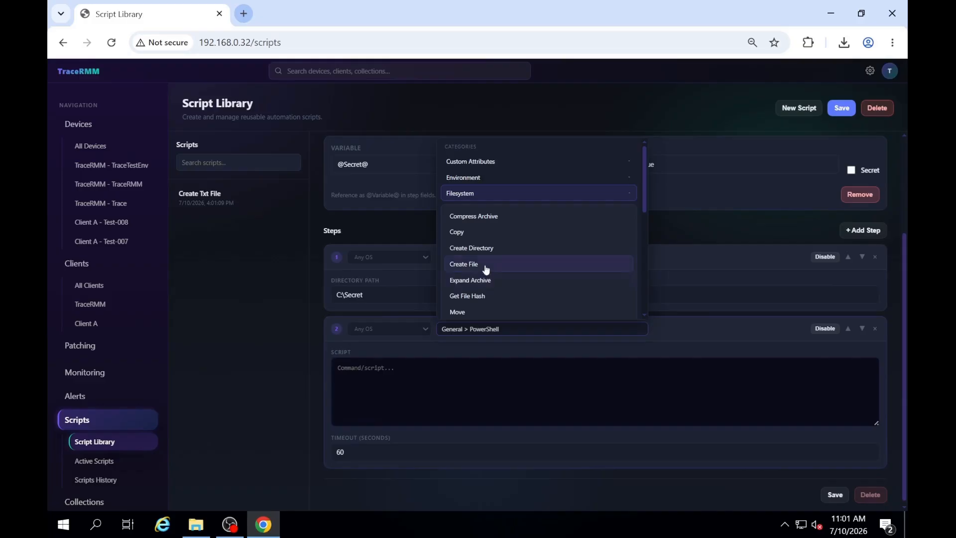
{"action": "left_click", "coordinate": [486, 266]}
{"action": "type", "text": "C:\\"}
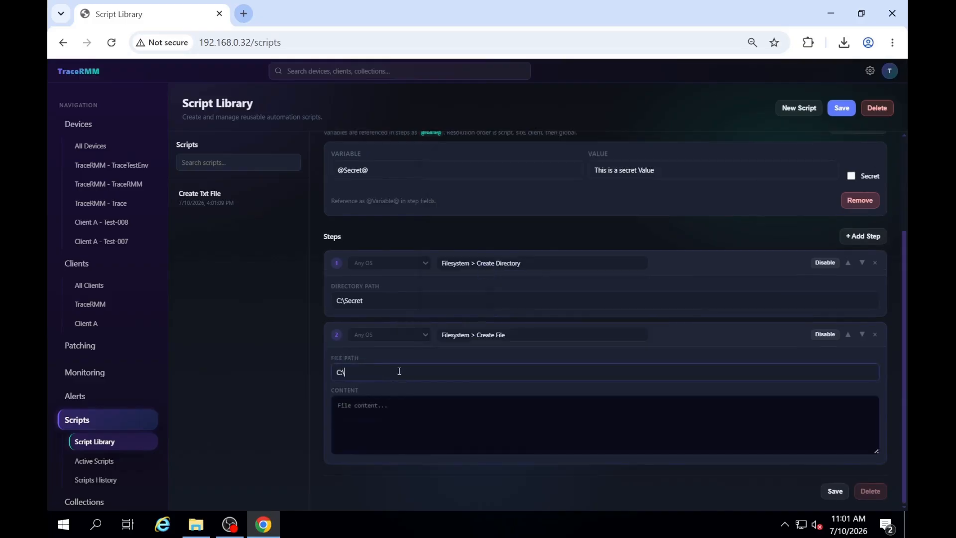
{"action": "type", "text": "Secret\\Secret"}
{"action": "type", "text": ".txt"}
{"action": "type", "text": "@secret@"}
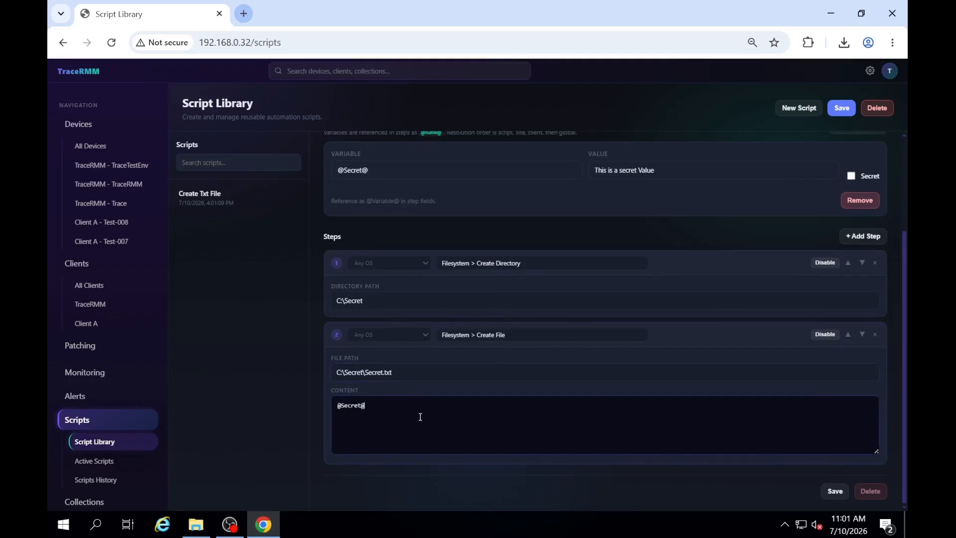
{"action": "left_click", "coordinate": [828, 490]}
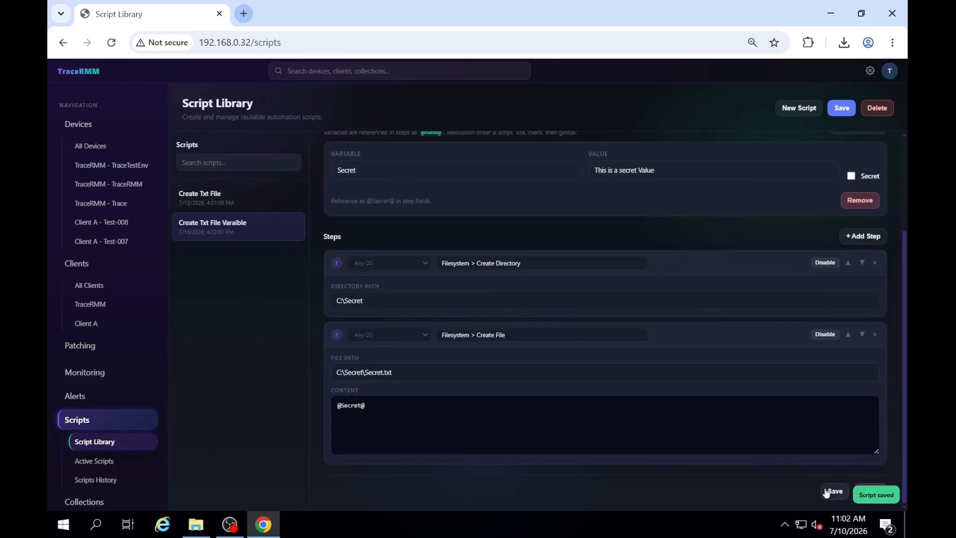
Step: Run the Create Txt File script on the TraceTestEnv device immediately in the System context
{"action": "left_click", "coordinate": [127, 168]}
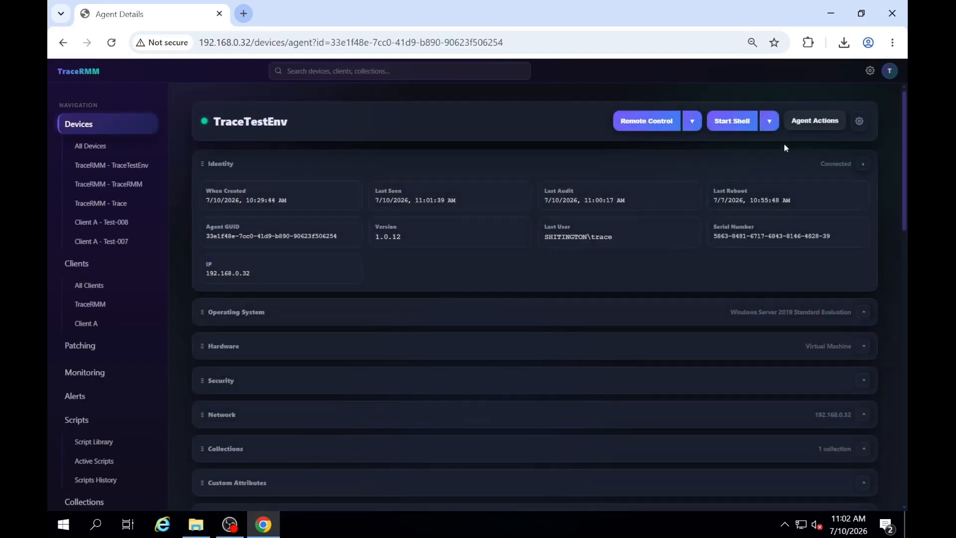
{"action": "left_click", "coordinate": [790, 125]}
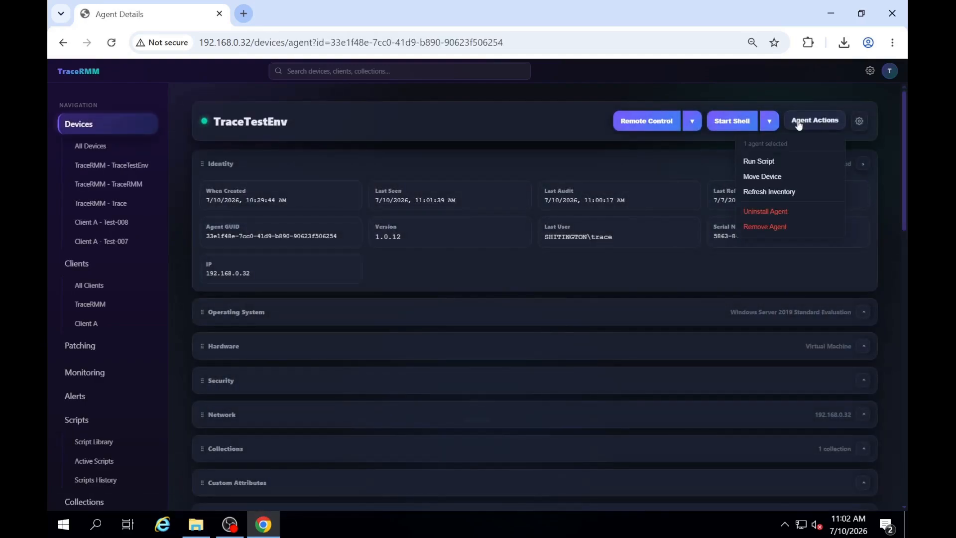
{"action": "left_click", "coordinate": [764, 164]}
{"action": "left_click", "coordinate": [455, 218]}
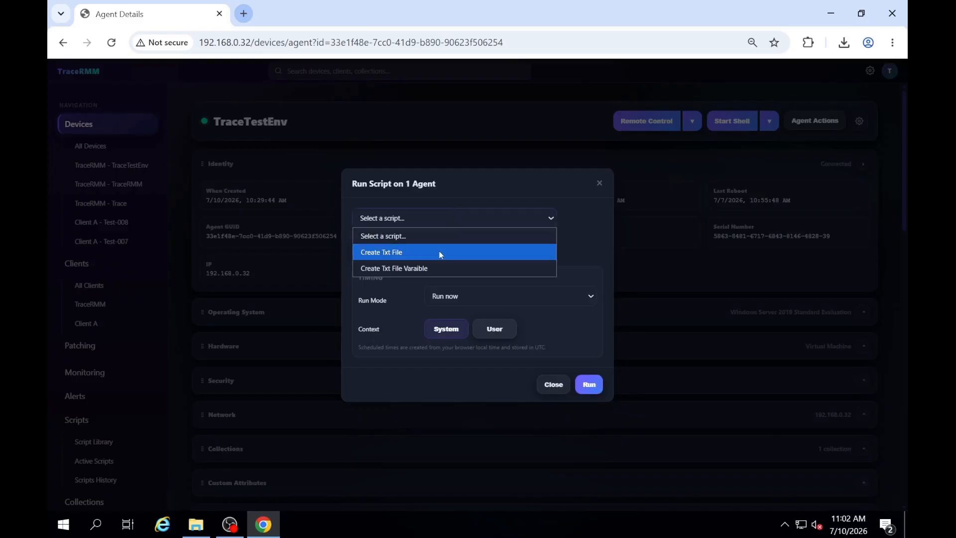
{"action": "left_click", "coordinate": [437, 253]}
{"action": "left_click", "coordinate": [580, 384]}
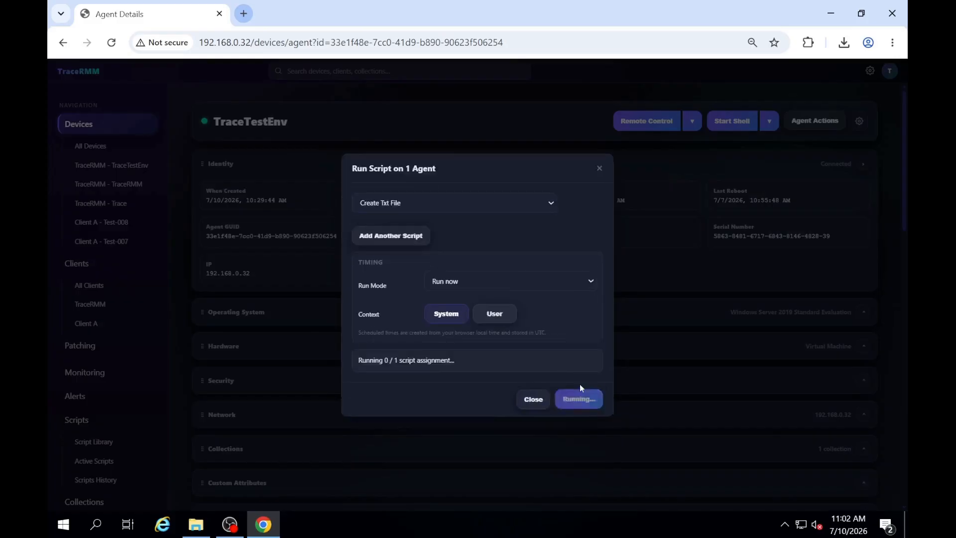
Step: Examine the device's script run history for the Create Txt File run
{"action": "scroll", "coordinate": [536, 266], "scroll_direction": "down", "scroll_amount": 6}
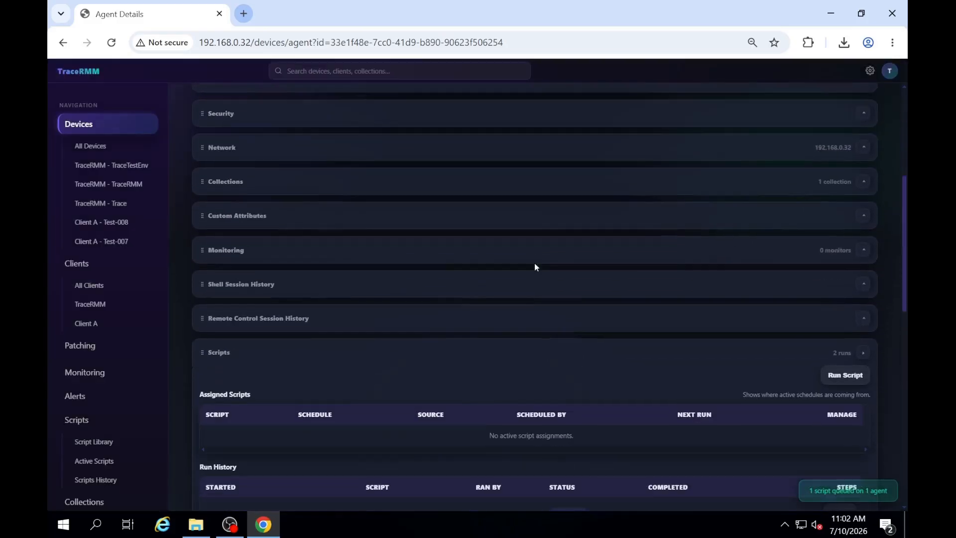
{"action": "scroll", "coordinate": [535, 267], "scroll_direction": "down", "scroll_amount": 3}
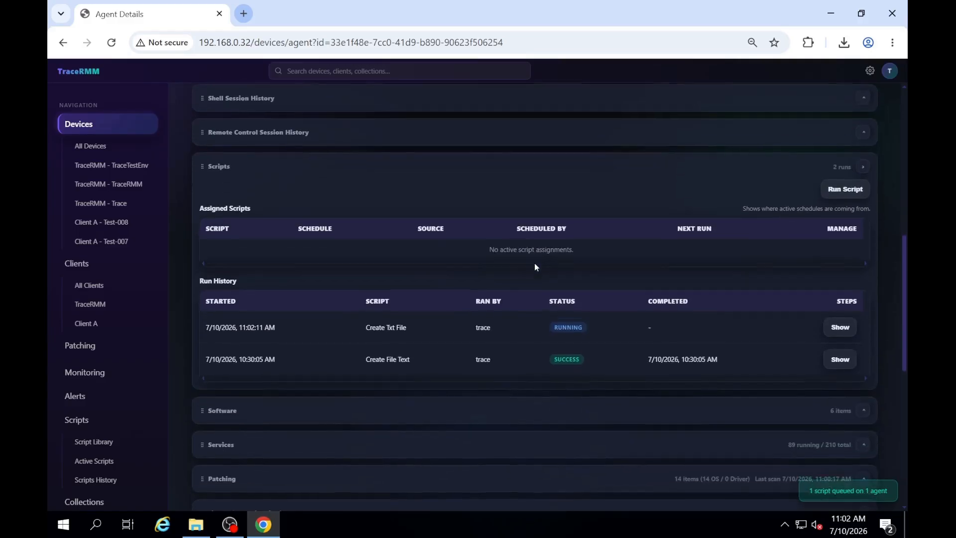
{"action": "scroll", "coordinate": [521, 297], "scroll_direction": "down", "scroll_amount": 1}
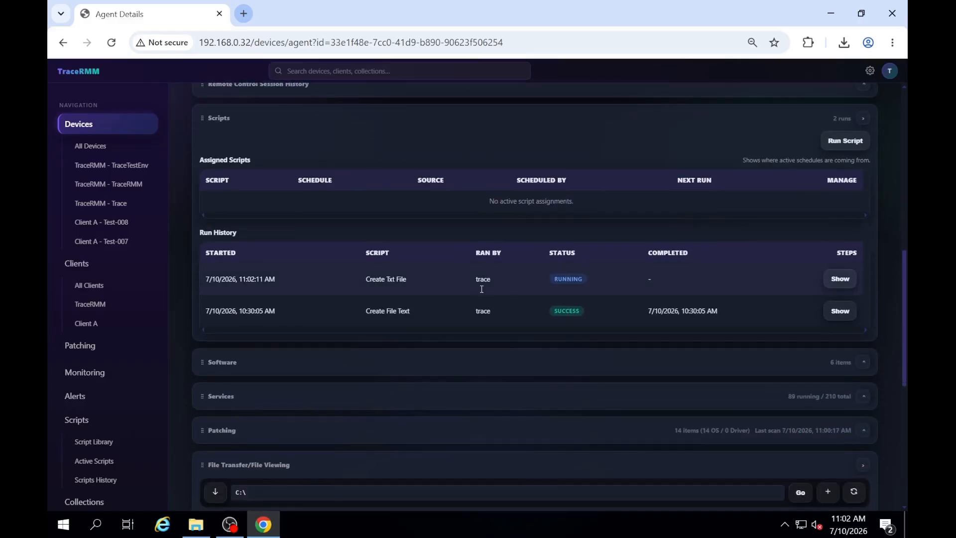
Step: Open the Test text file on drive C: from File Explorer to check it, and close the file and the Explorer window
{"action": "left_click", "coordinate": [196, 525]}
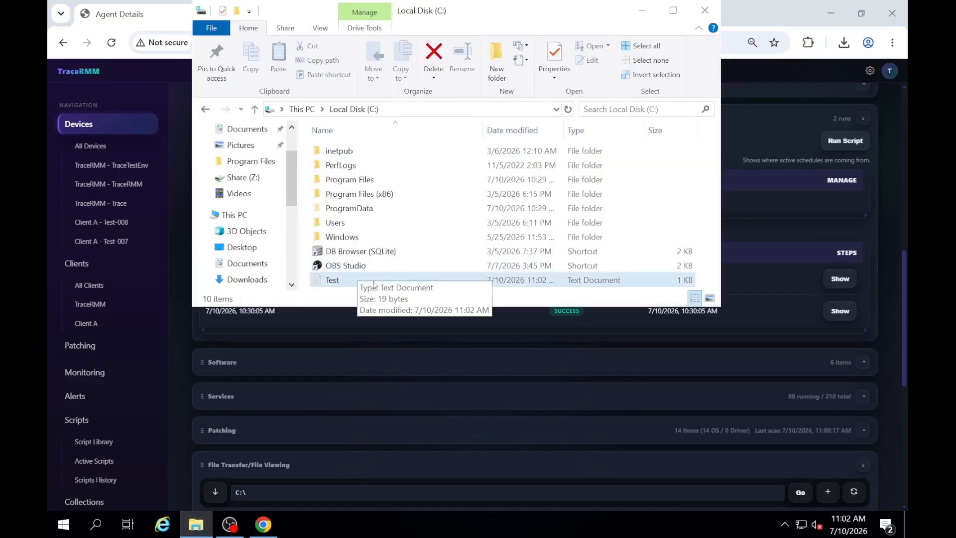
{"action": "double_click", "coordinate": [391, 281]}
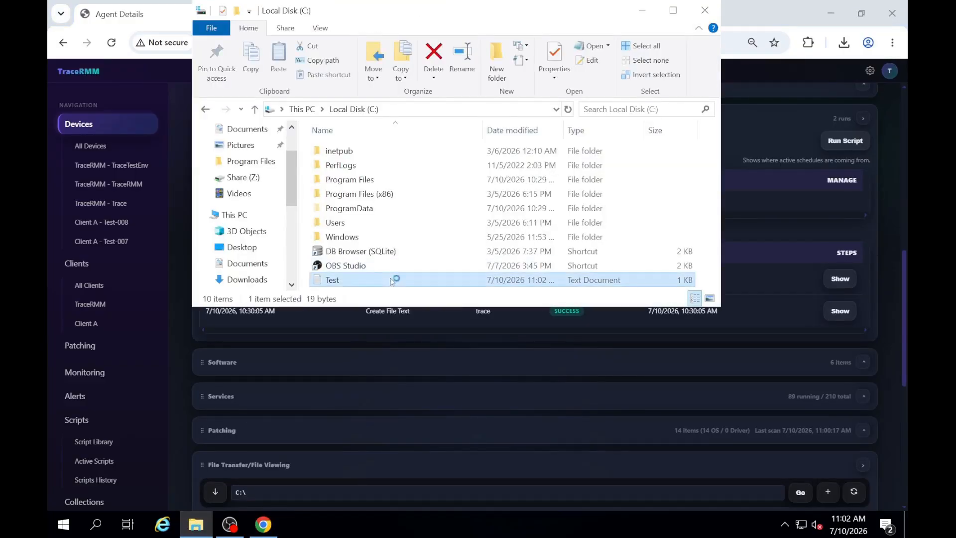
{"action": "left_click", "coordinate": [806, 82]}
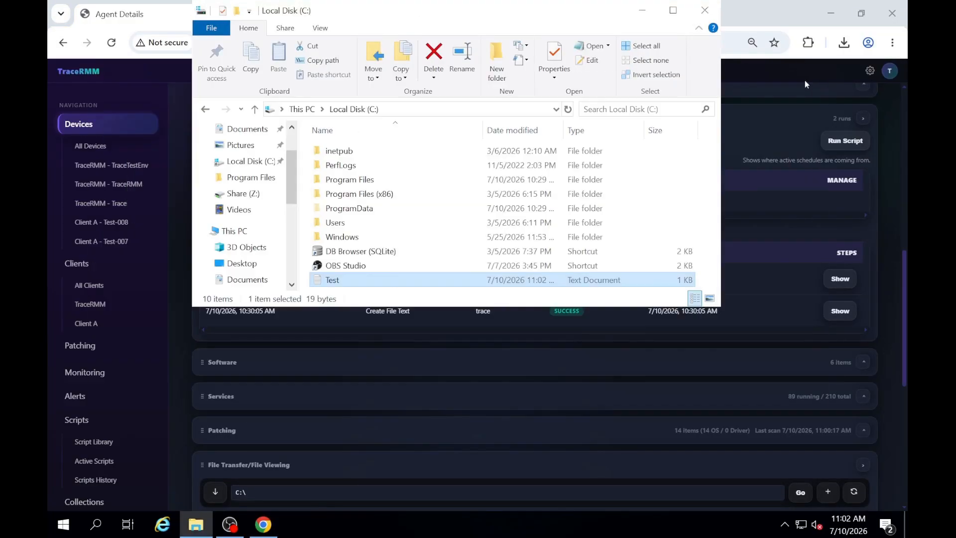
{"action": "left_click_drag", "start_coordinate": [312, 13], "coordinate": [322, 121]}
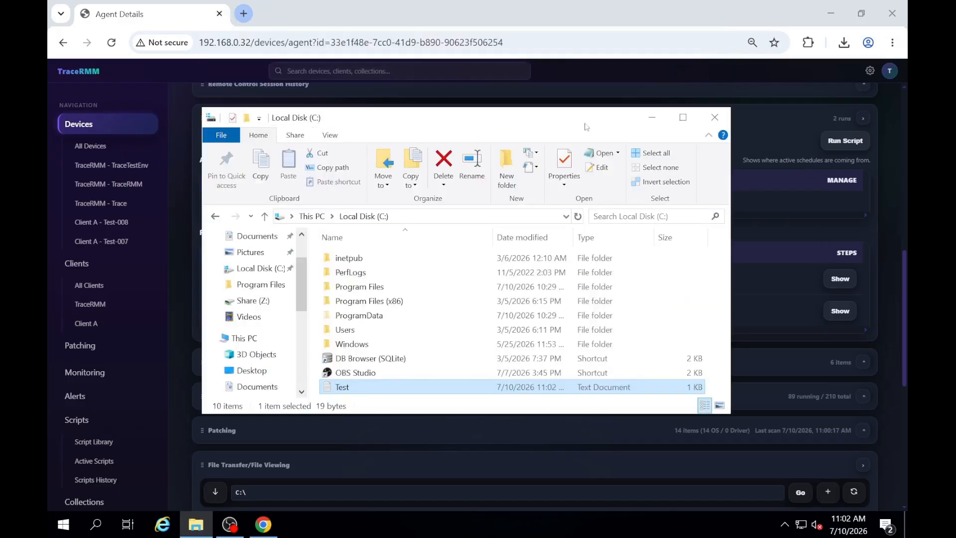
{"action": "left_click", "coordinate": [714, 117]}
Step: Run the Create Txt File Varaible script on the TraceTestEnv device immediately in the System context
{"action": "scroll", "coordinate": [561, 295], "scroll_direction": "down", "scroll_amount": 6}
{"action": "scroll", "coordinate": [494, 313], "scroll_direction": "up", "scroll_amount": 4}
{"action": "scroll", "coordinate": [495, 313], "scroll_direction": "down", "scroll_amount": 4}
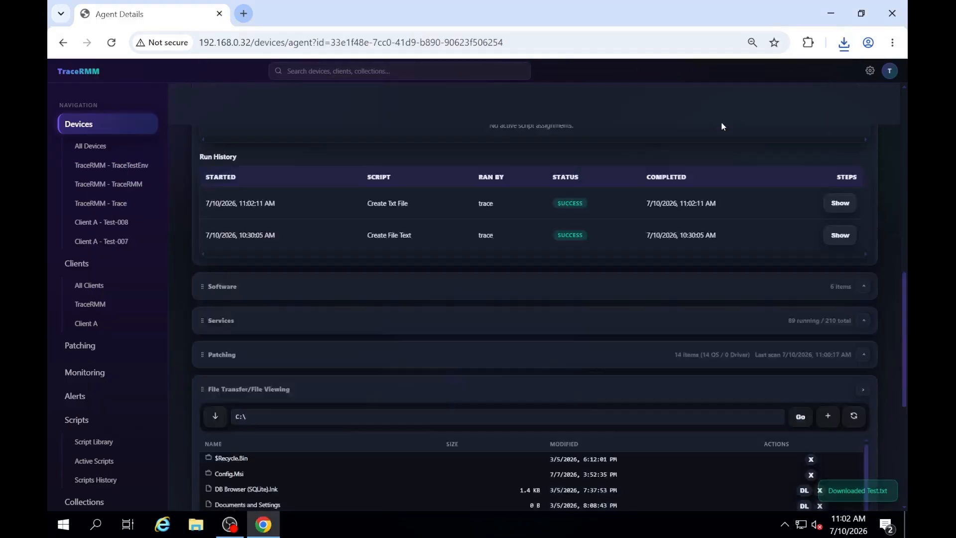
{"action": "scroll", "coordinate": [720, 121], "scroll_direction": "up", "scroll_amount": 6}
{"action": "left_click", "coordinate": [803, 127]}
{"action": "left_click", "coordinate": [796, 145]}
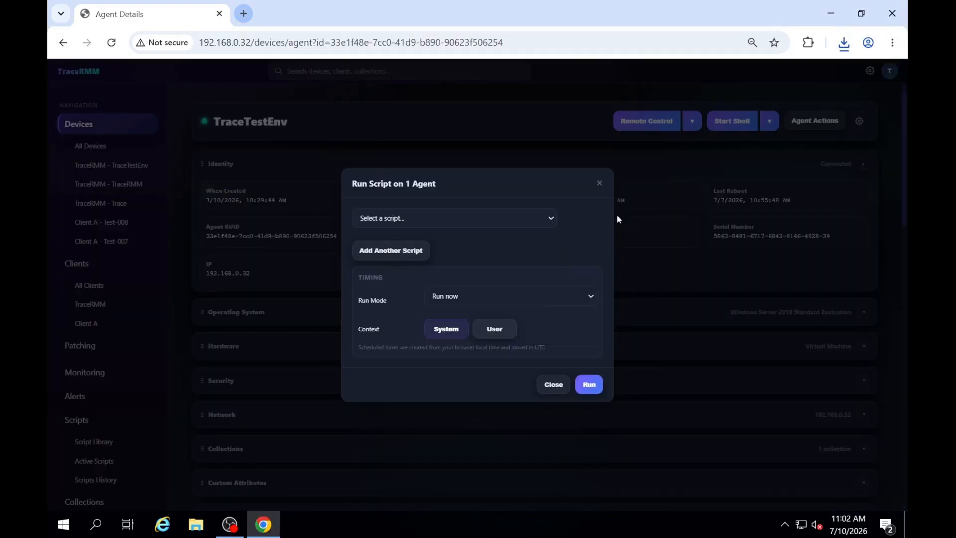
{"action": "left_click", "coordinate": [535, 219]}
{"action": "left_click", "coordinate": [478, 268]}
{"action": "left_click", "coordinate": [589, 383]}
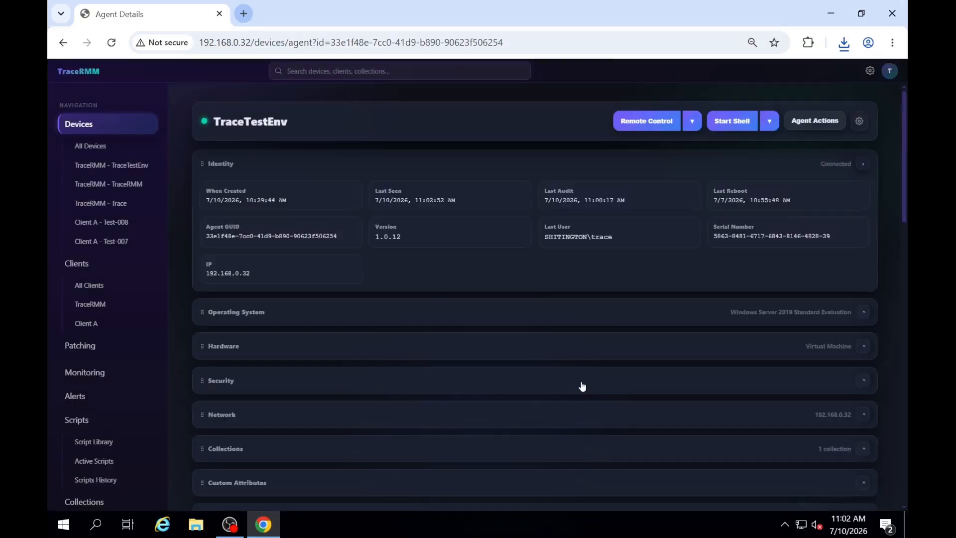
Step: Check the progress and step details of the Create Txt File Varaible run in the device's script run history
{"action": "left_click", "coordinate": [839, 297]}
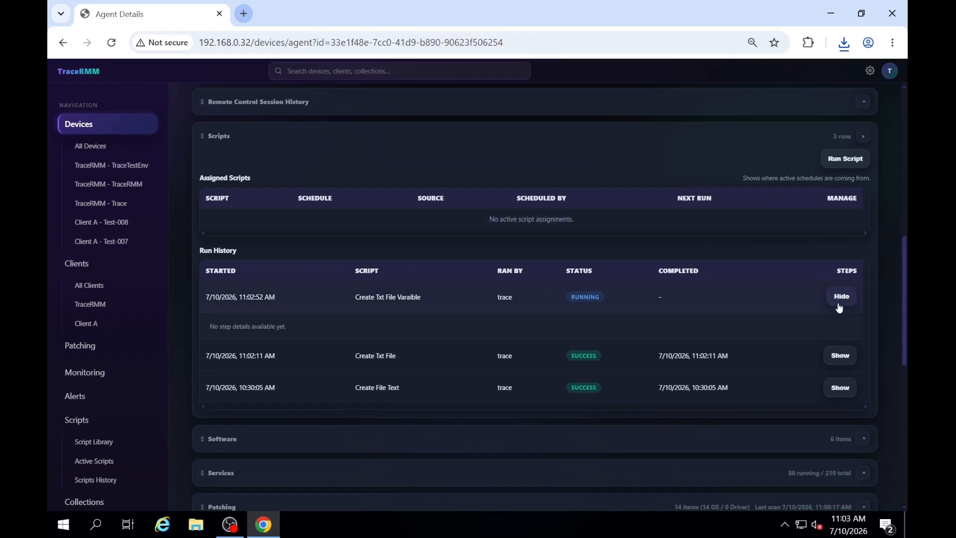
{"action": "left_click", "coordinate": [839, 298]}
{"action": "left_click", "coordinate": [830, 299]}
{"action": "scroll", "coordinate": [721, 305], "scroll_direction": "down", "scroll_amount": 5}
{"action": "scroll", "coordinate": [721, 306], "scroll_direction": "up", "scroll_amount": 3}
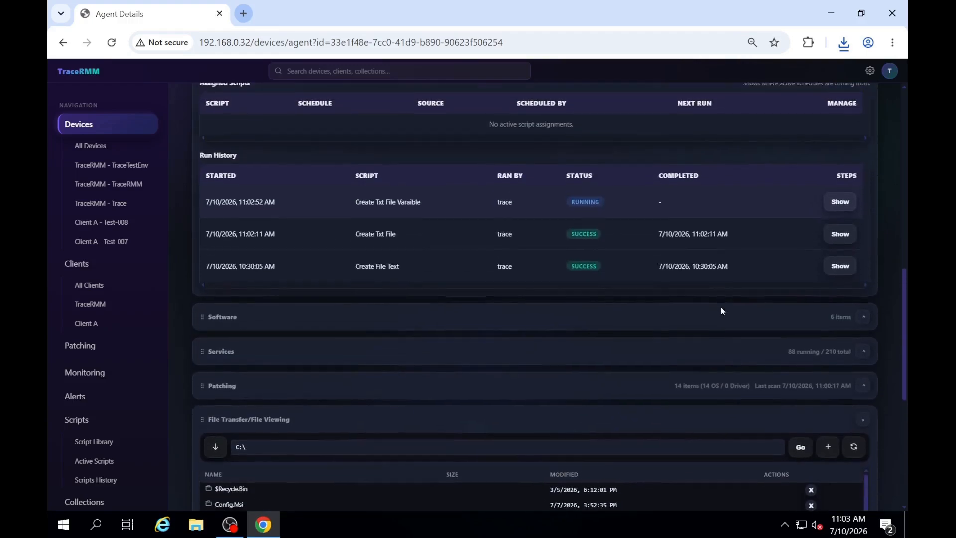
Step: Download Secret.txt from the device's C:\Secret folder through the file viewer and check the downloaded copy
{"action": "scroll", "coordinate": [720, 305], "scroll_direction": "down", "scroll_amount": 5}
{"action": "left_click", "coordinate": [224, 367]}
{"action": "left_click", "coordinate": [802, 384]}
{"action": "left_click", "coordinate": [698, 73]}
{"action": "left_click", "coordinate": [813, 83]}
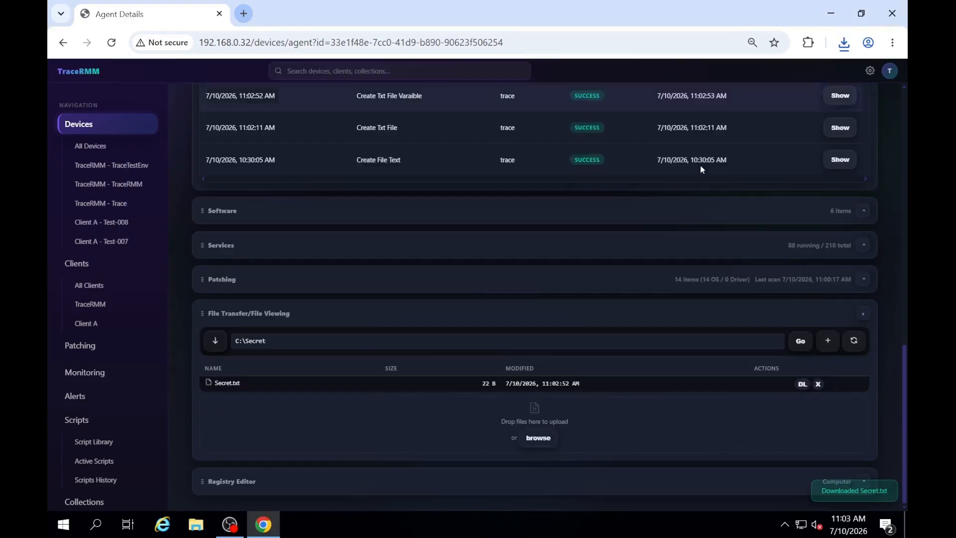
Step: Open the Secret text file in C:\Secret from File Explorer to check it, and close the file and the Explorer window
{"action": "left_click", "coordinate": [196, 524]}
{"action": "left_click_drag", "start_coordinate": [300, 270], "coordinate": [300, 349]}
{"action": "left_click", "coordinate": [261, 285]}
{"action": "double_click", "coordinate": [366, 329]}
{"action": "double_click", "coordinate": [368, 260]}
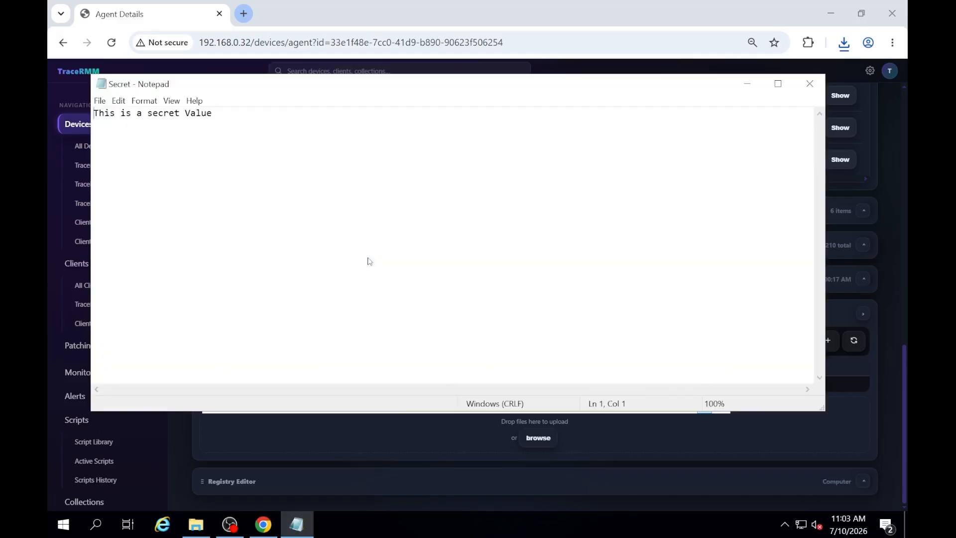
{"action": "left_click", "coordinate": [810, 83]}
{"action": "left_click", "coordinate": [714, 117]}
Step: Show the steps of the completed Create Txt File Varaible run in the device's run history
{"action": "scroll", "coordinate": [623, 207], "scroll_direction": "up", "scroll_amount": 4}
{"action": "left_click", "coordinate": [849, 327]}
{"action": "scroll", "coordinate": [542, 348], "scroll_direction": "down", "scroll_amount": 1}
{"action": "scroll", "coordinate": [729, 294], "scroll_direction": "up", "scroll_amount": 8}
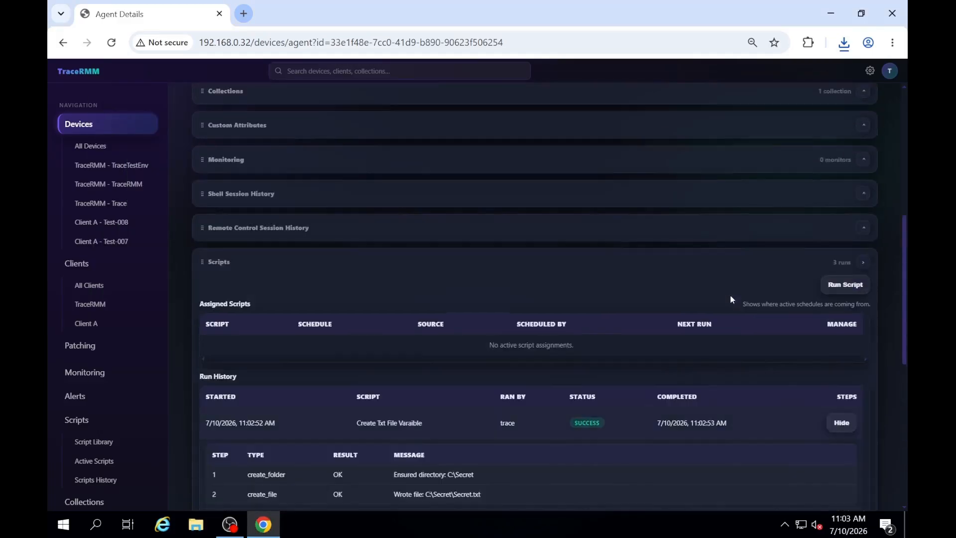
Step: Check the active scripts across all devices, and show the output of the two Create Txt File Varaible runs in the scripts history
{"action": "left_click", "coordinate": [142, 465]}
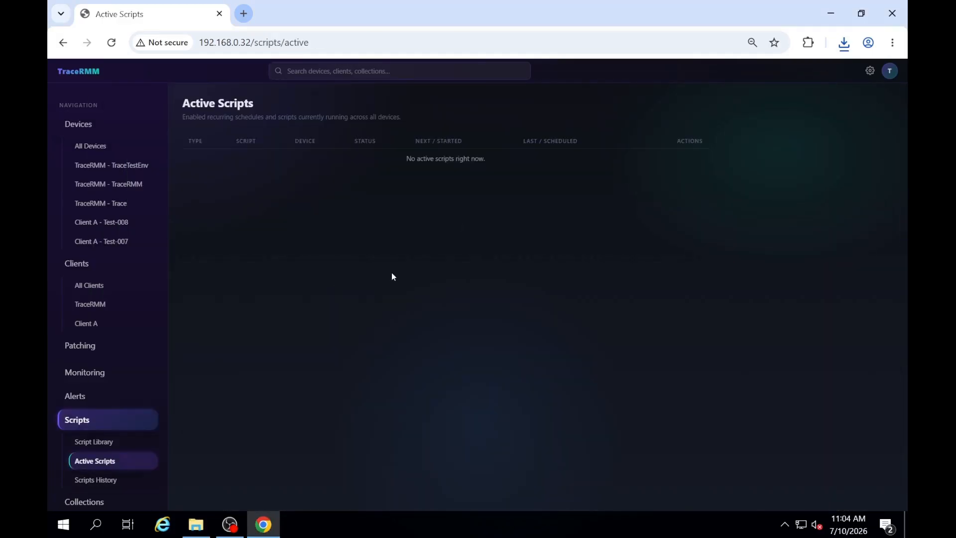
{"action": "left_click", "coordinate": [128, 479]}
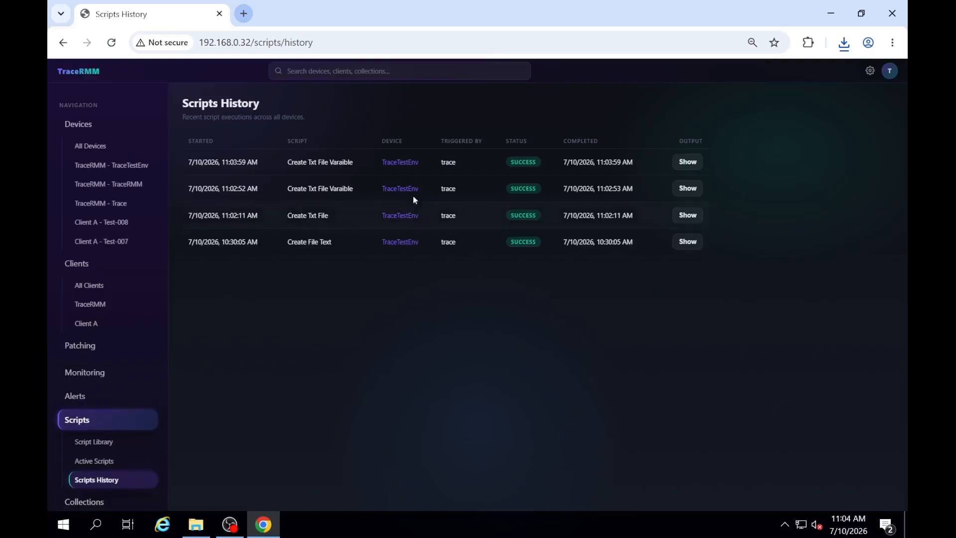
{"action": "left_click", "coordinate": [688, 163]}
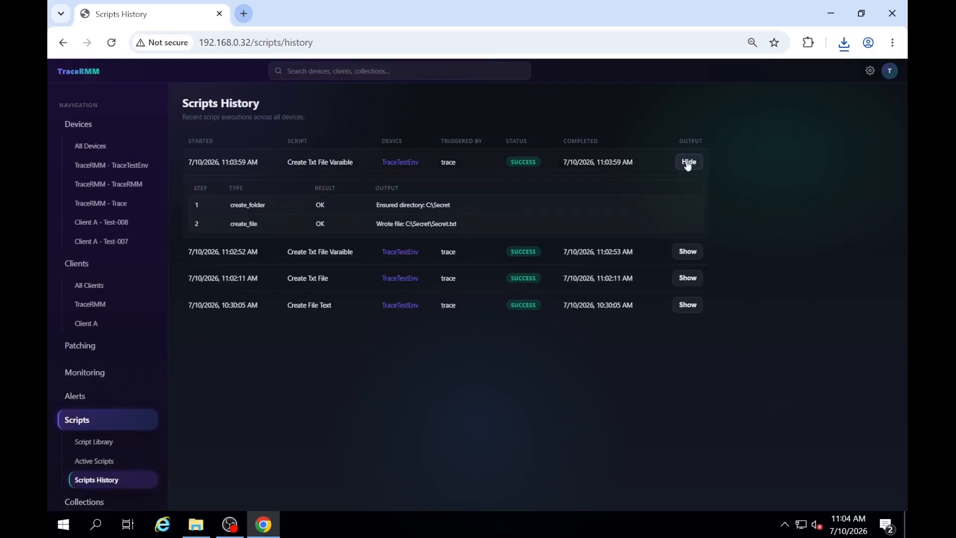
{"action": "left_click", "coordinate": [688, 251]}
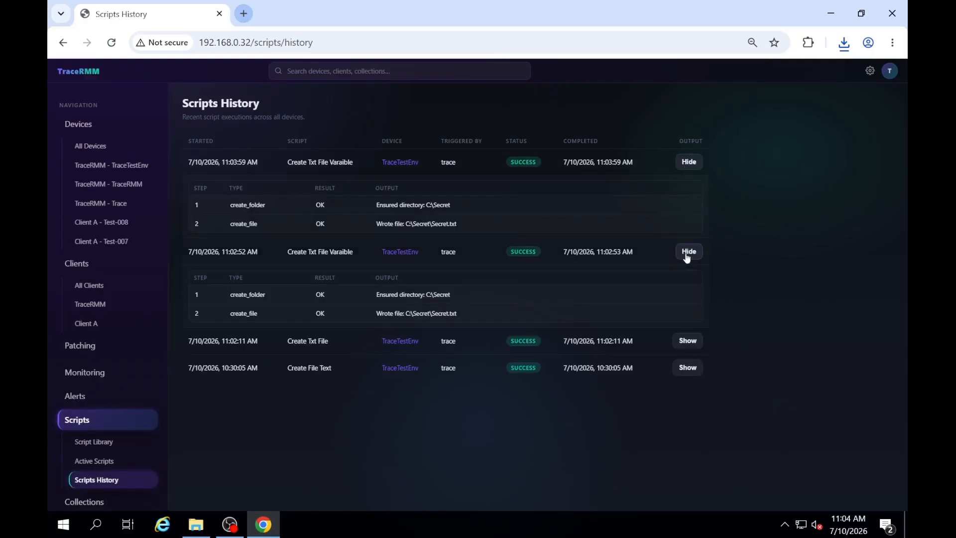